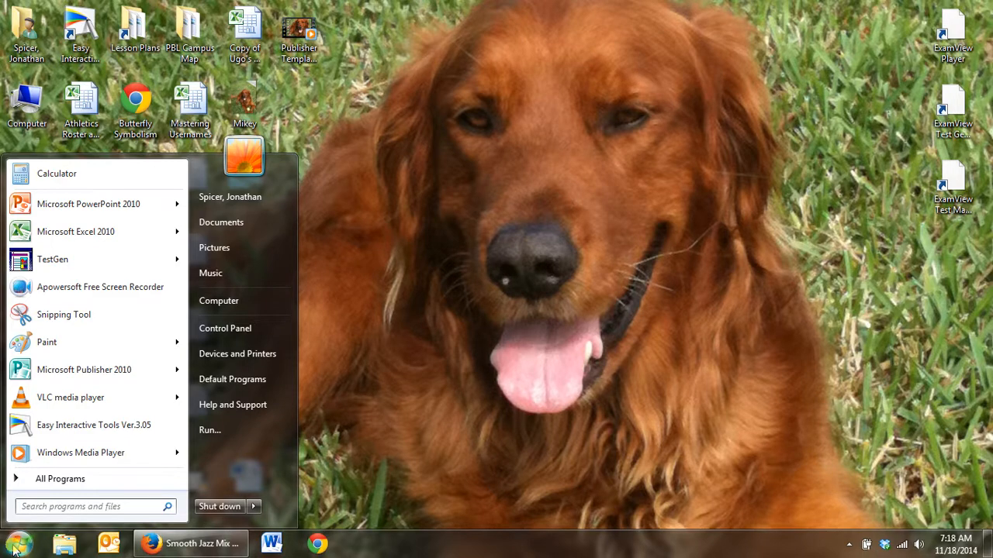
# - Open Microsoft Publisher 2010 and create a blank 8.5 x 11" publication
pyautogui.write('publisher')
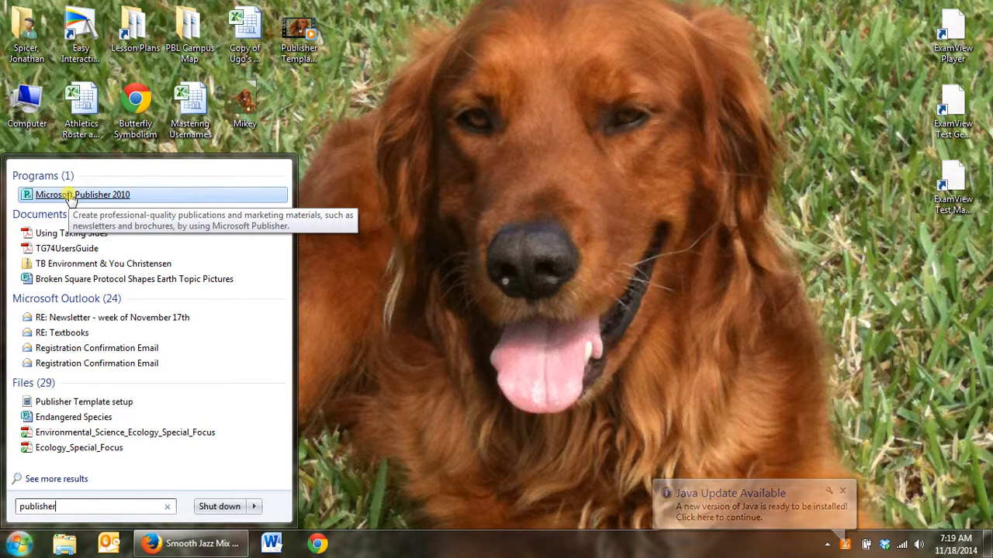
pyautogui.click(68, 196)
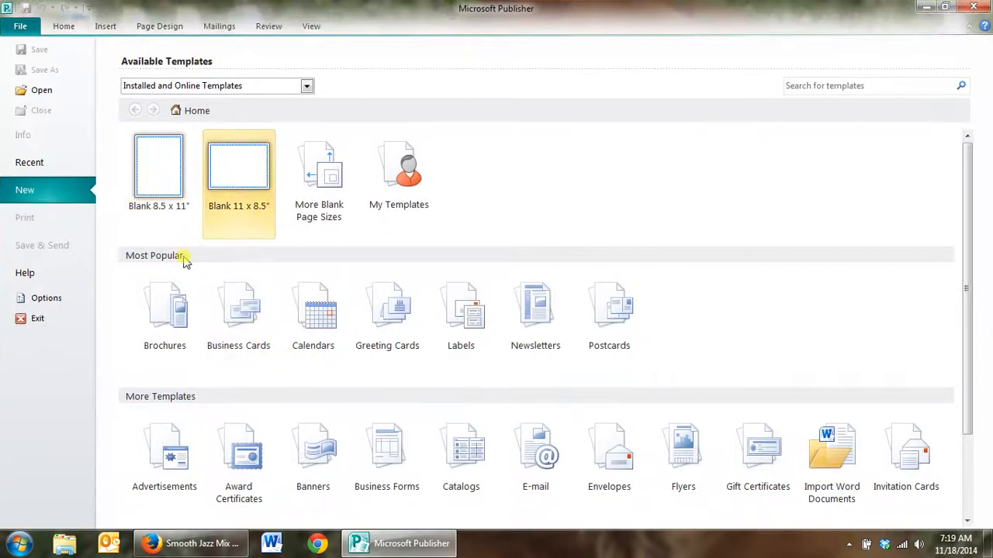
pyautogui.doubleClick(158, 160)
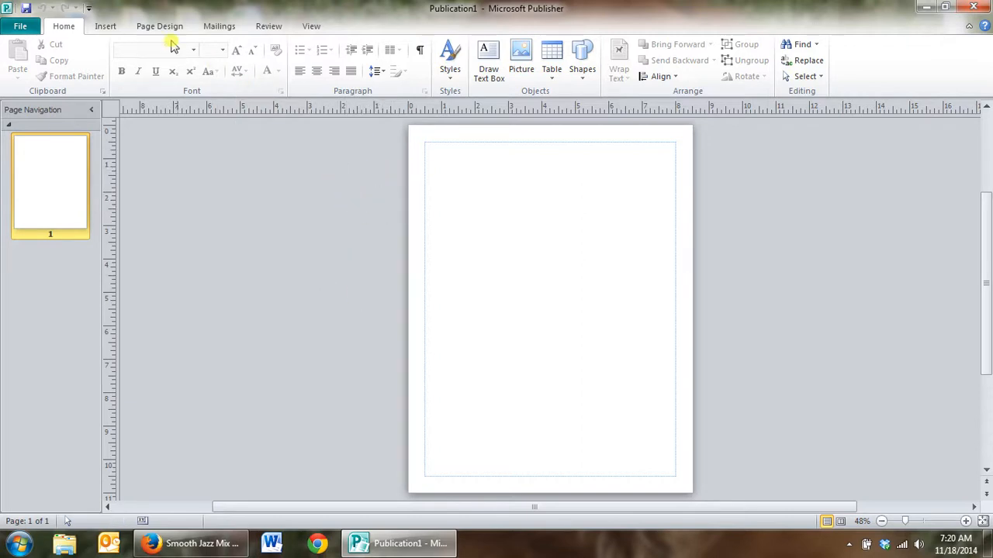
# - Insert a picture placeholder, enlarge it to about 4.38 x 4.38 inches, and move it to the upper middle of the page
pyautogui.click(109, 27)
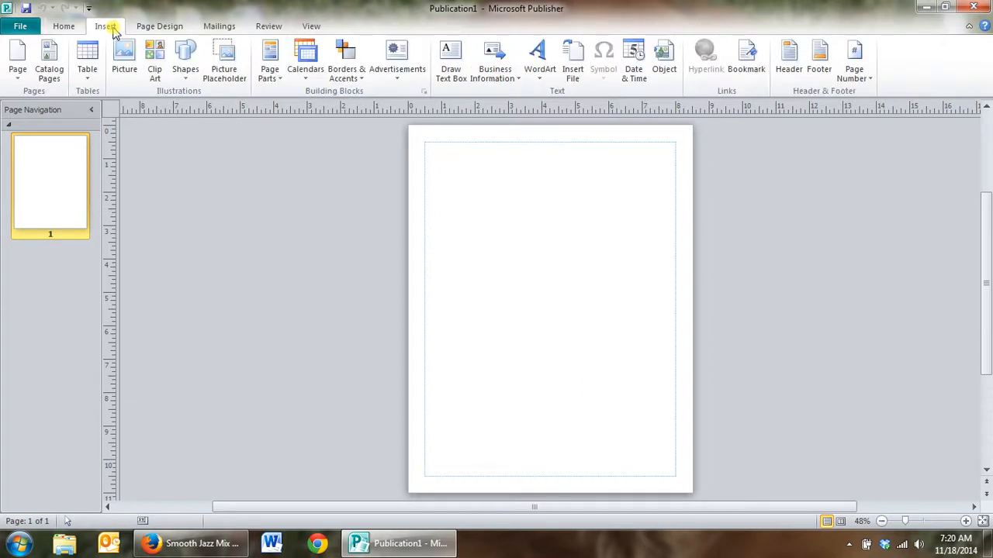
pyautogui.click(226, 62)
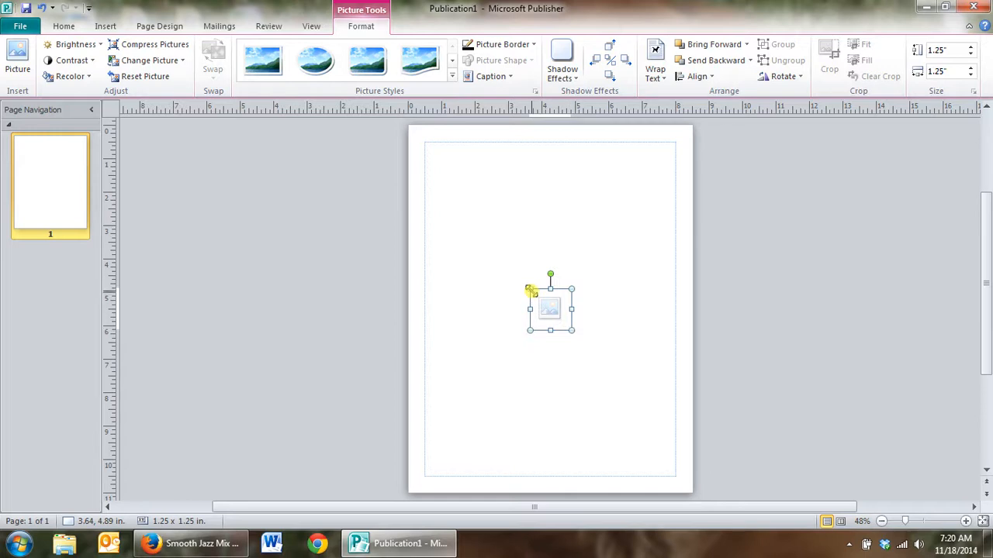
pyautogui.moveTo(528, 288); pyautogui.dragTo(425, 185)
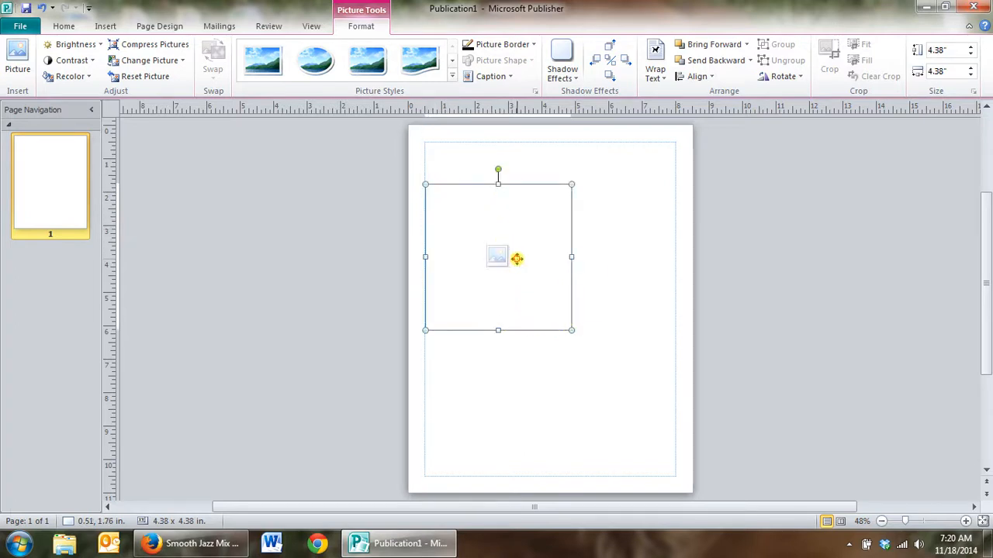
pyautogui.moveTo(516, 260); pyautogui.dragTo(571, 246)
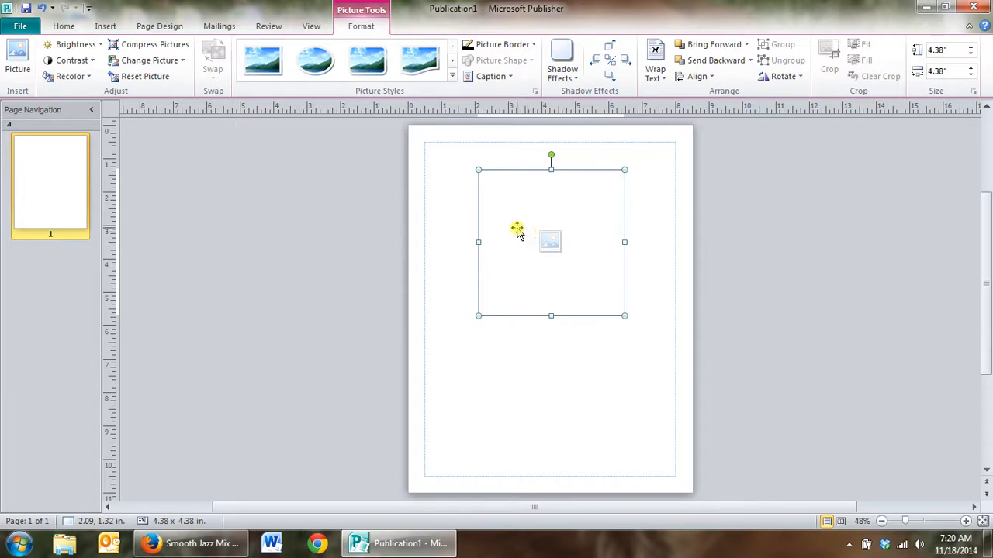
pyautogui.moveTo(517, 231); pyautogui.dragTo(514, 228)
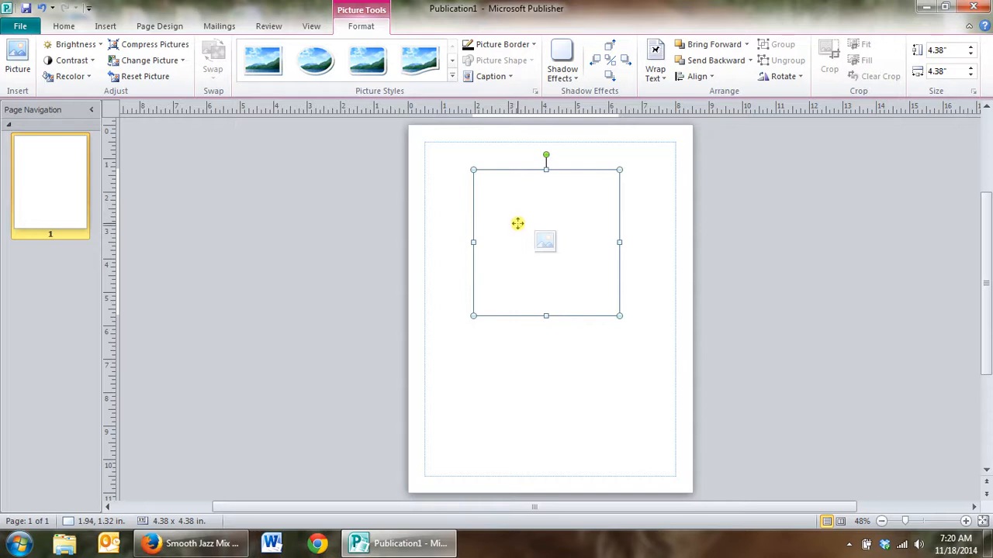
pyautogui.click(517, 223)
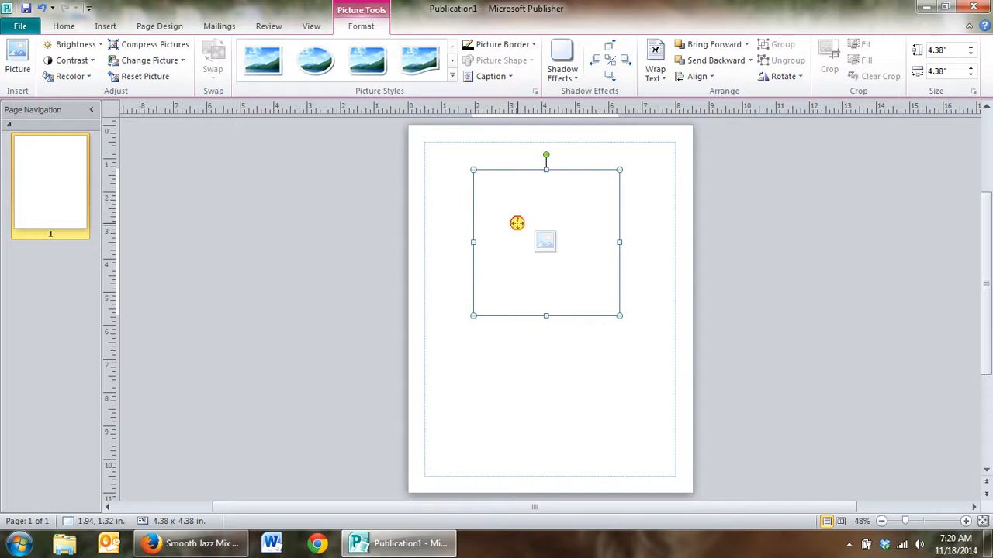
pyautogui.click(367, 257)
pyautogui.click(522, 226)
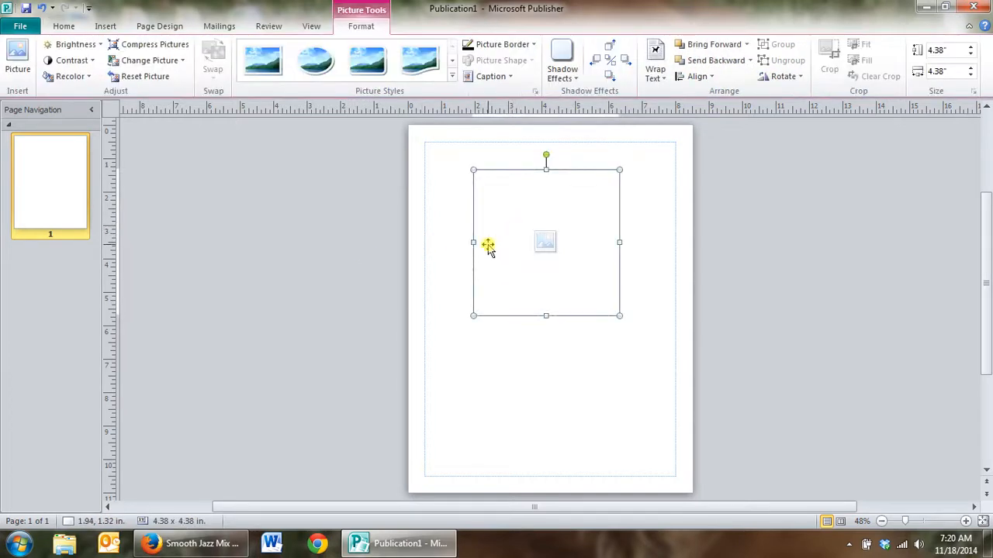
# - Open the placeholder's picture selection, cancel it without inserting a picture, and delete the placeholder
pyautogui.click(546, 243)
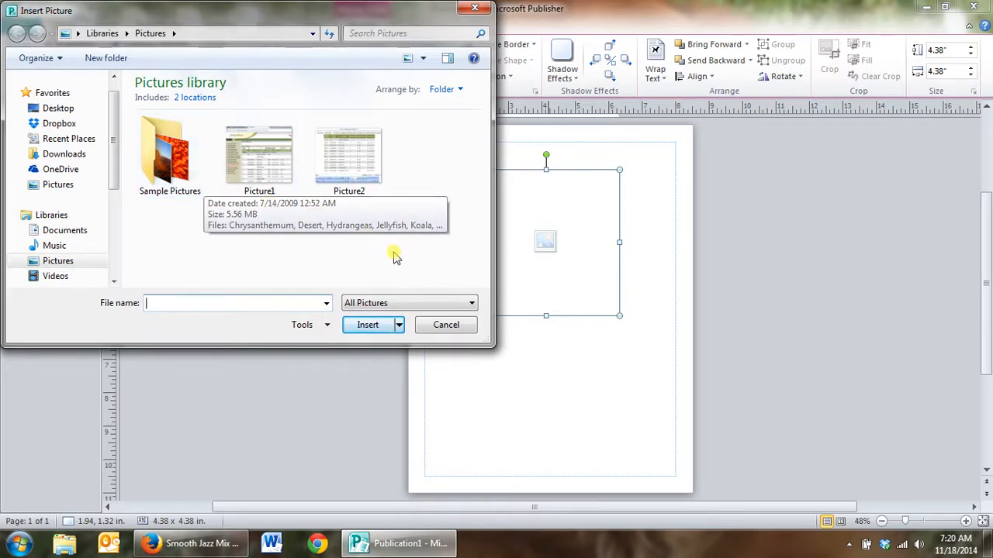
pyautogui.click(435, 325)
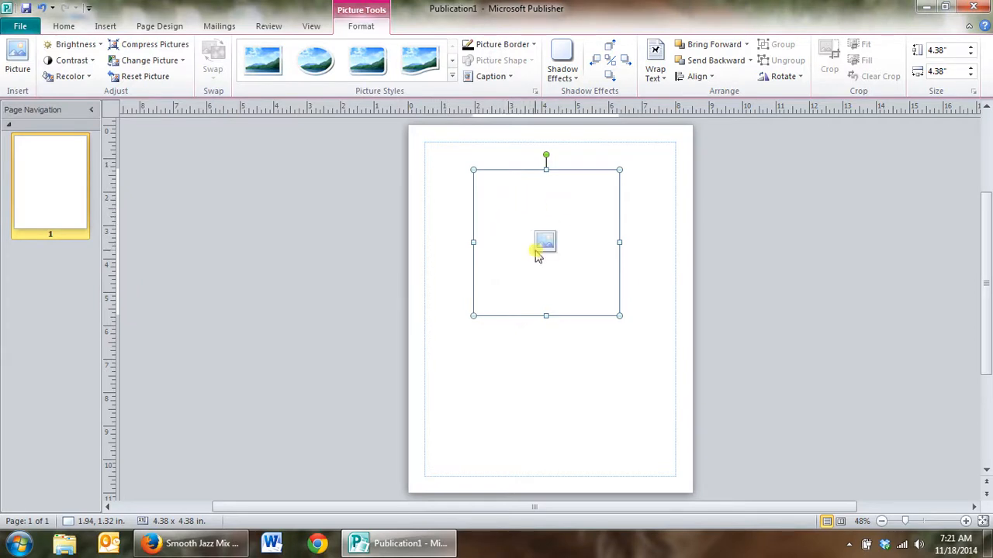
pyautogui.press('Delete')
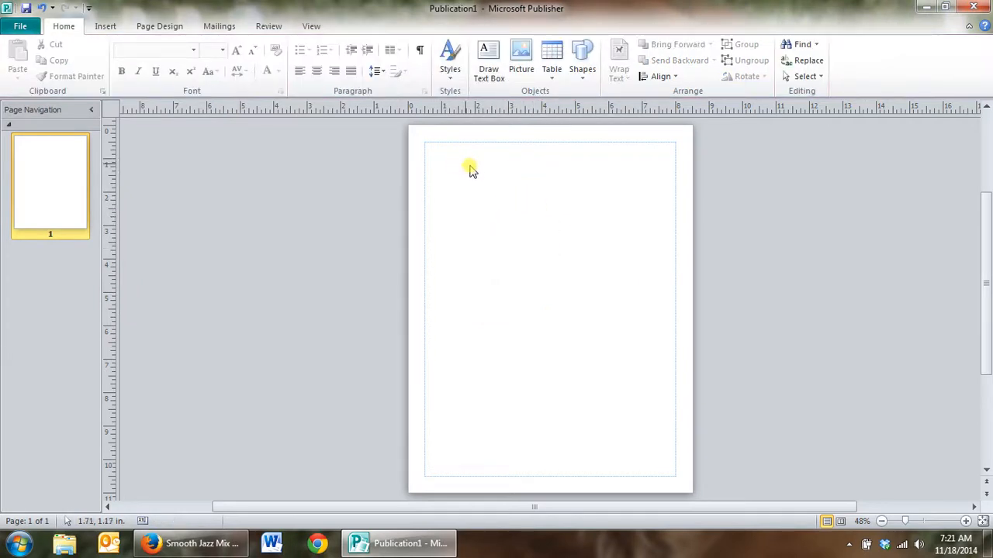
# - Draw a text box about 7.05 x 0.67 inches along the page's top margin
pyautogui.click(108, 29)
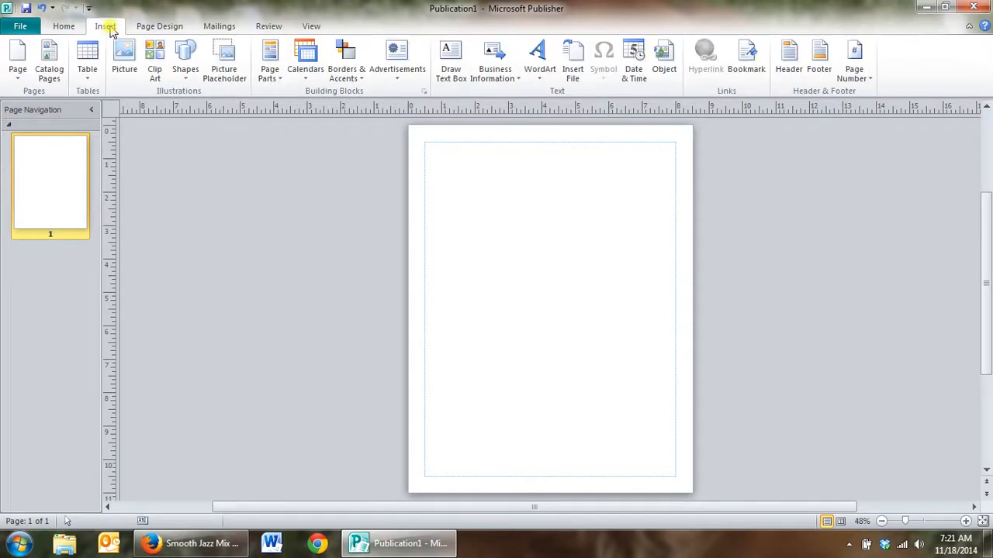
pyautogui.click(451, 68)
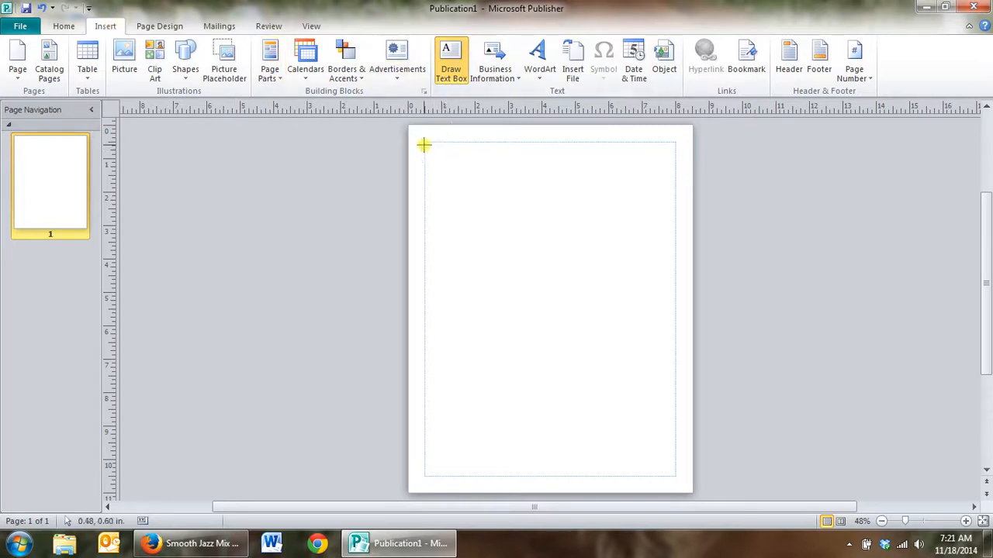
pyautogui.moveTo(433, 149)
pyautogui.mouseDown()
pyautogui.moveTo(437, 160)
pyautogui.moveTo(490, 172)
pyautogui.moveTo(669, 174)
pyautogui.mouseUp()
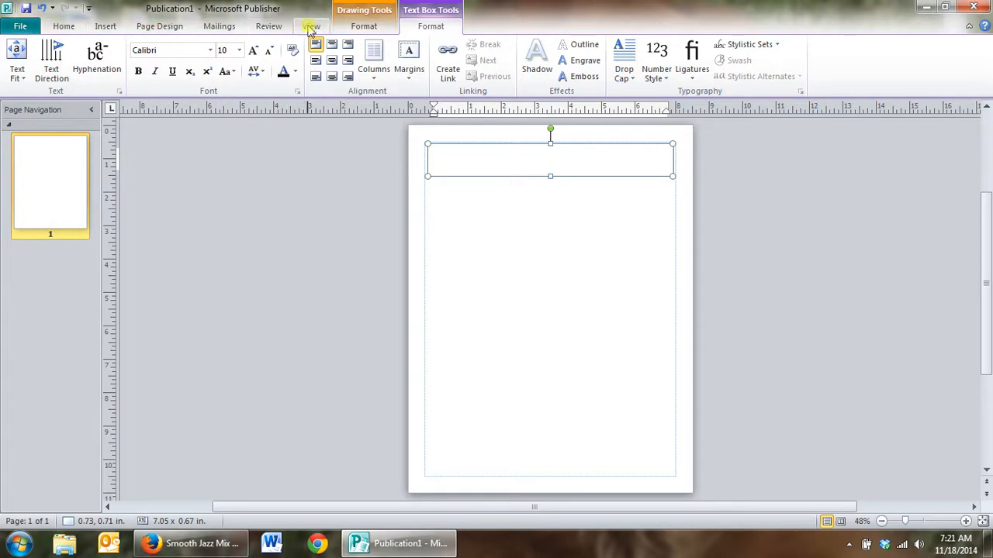
# - Enter "Type of Species" as the title in the text box and centre it horizontally
pyautogui.click(310, 27)
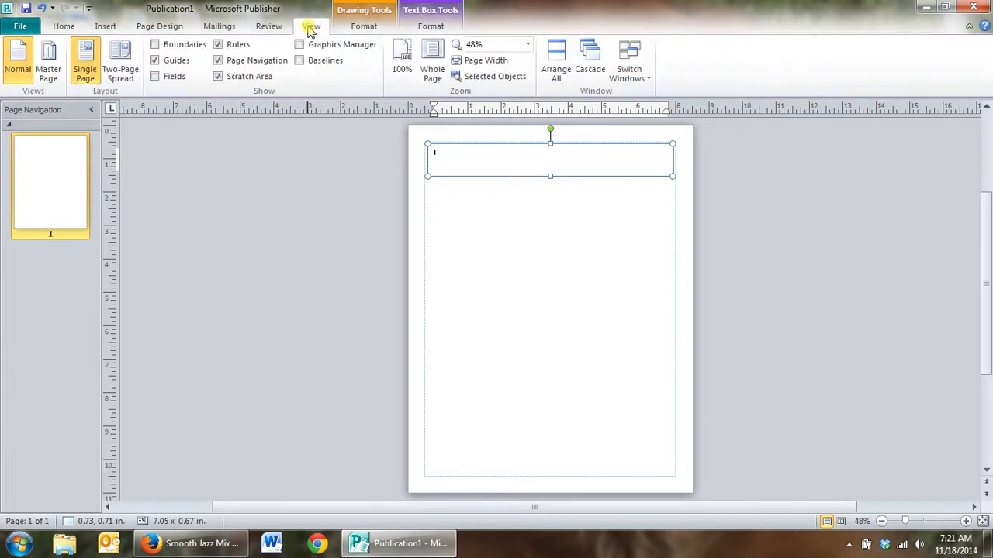
pyautogui.click(404, 58)
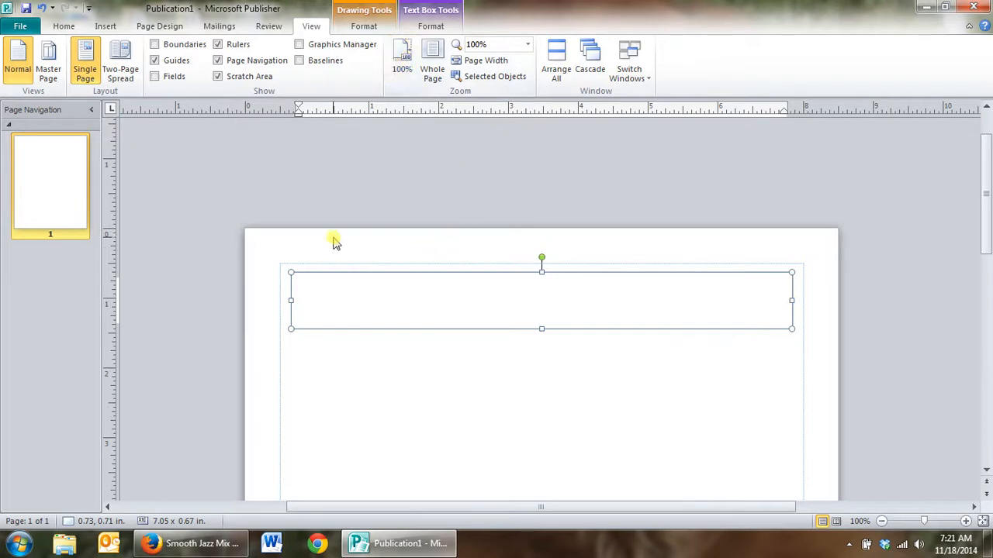
pyautogui.click(64, 27)
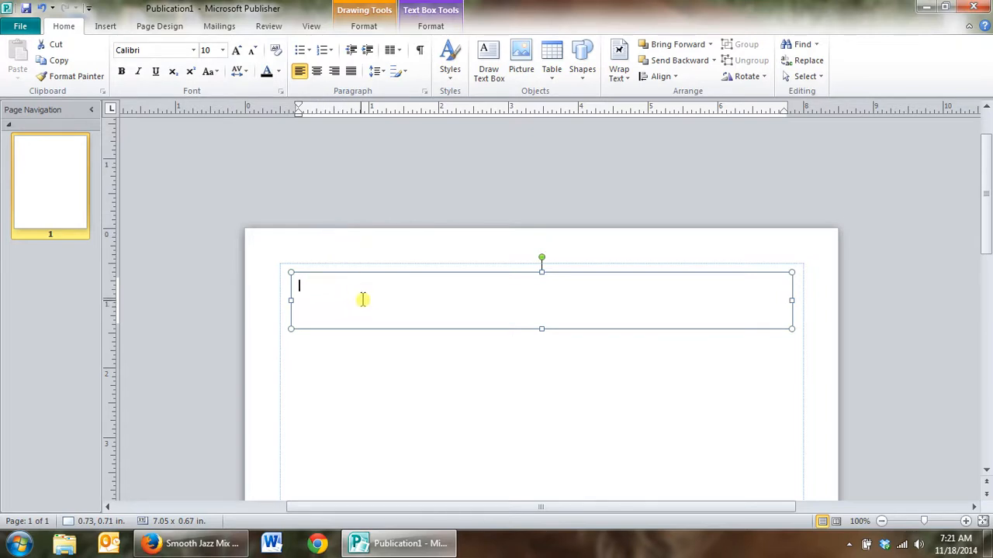
pyautogui.write('Types')
pyautogui.press('BackSpace')
pyautogui.write('of Species')
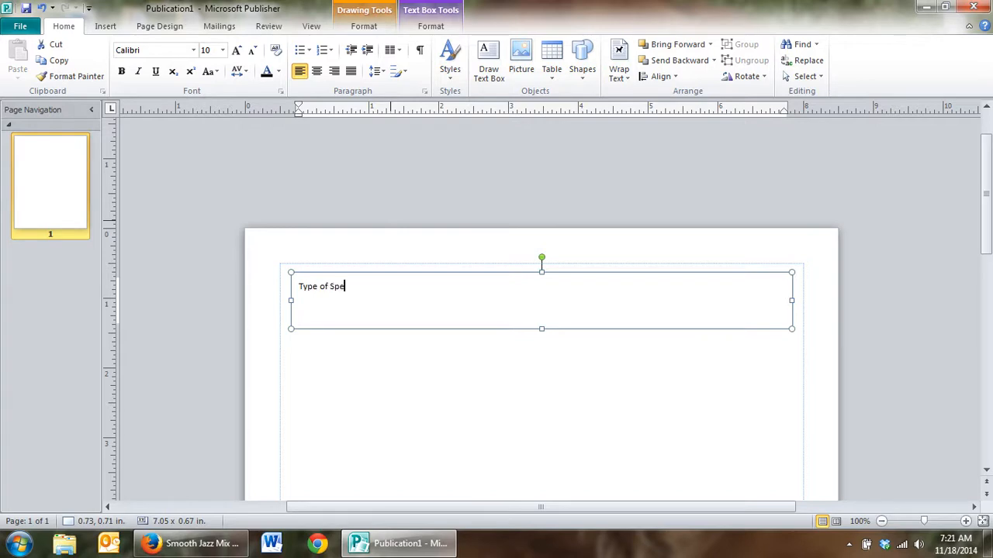
pyautogui.press('BackSpace')
pyautogui.write('iews')
pyautogui.moveTo(384, 288); pyautogui.dragTo(310, 294)
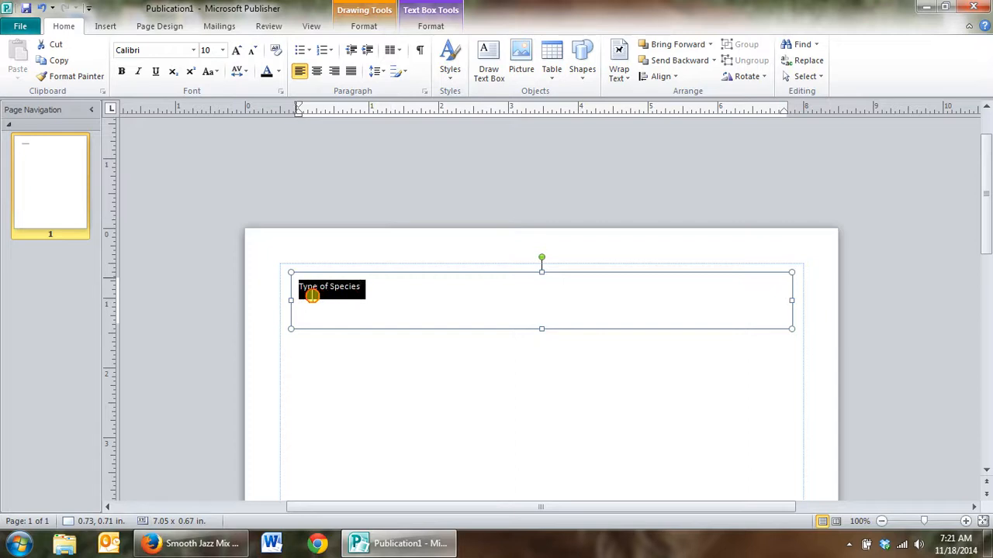
pyautogui.click(316, 71)
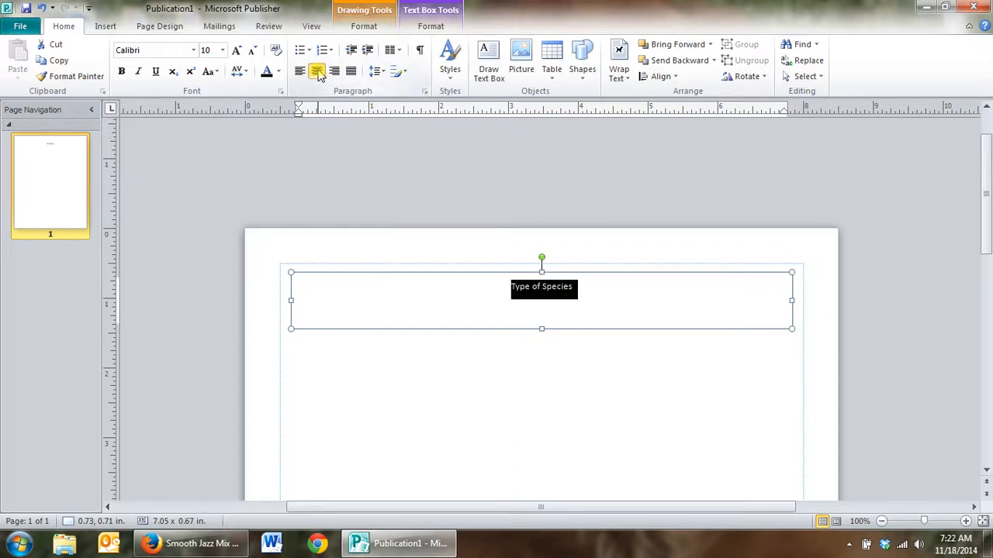
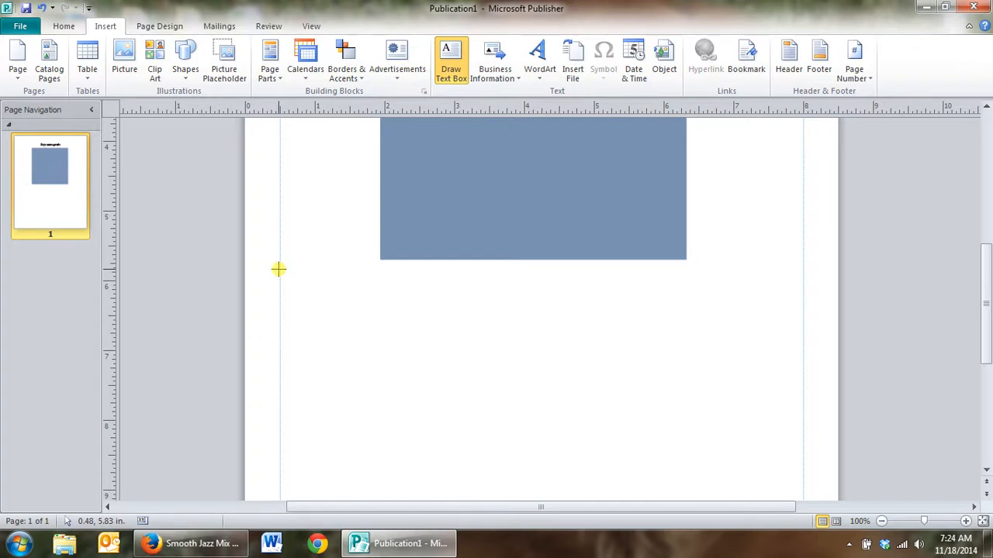
# - Draw a margin-to-margin text box below the blue square and extend it to the bottom margin, about 7.52 x 4.68 inches
pyautogui.moveTo(278, 268)
pyautogui.mouseDown()
pyautogui.moveTo(303, 297)
pyautogui.moveTo(408, 308)
pyautogui.moveTo(651, 318)
pyautogui.moveTo(803, 306)
pyautogui.mouseUp()
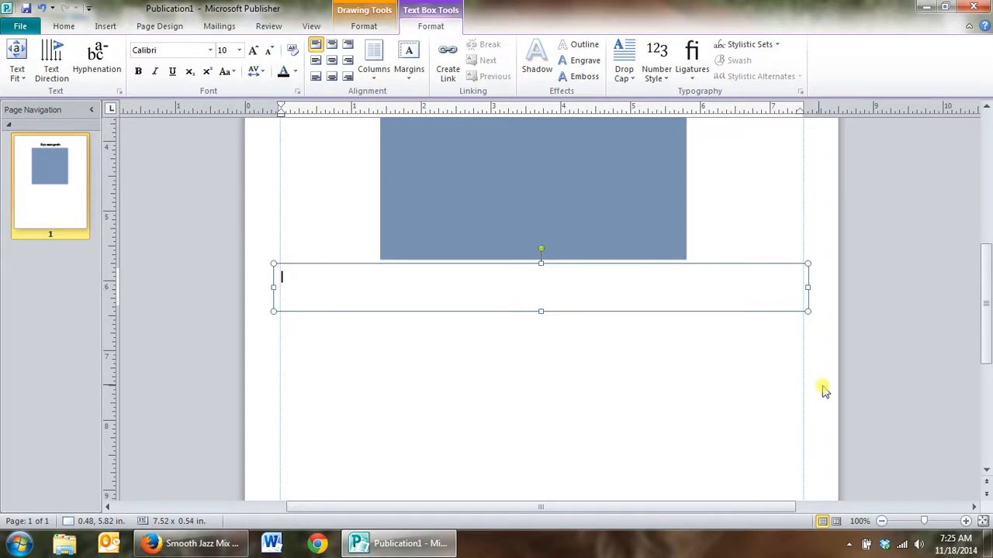
pyautogui.scroll(-3, 680, 370)
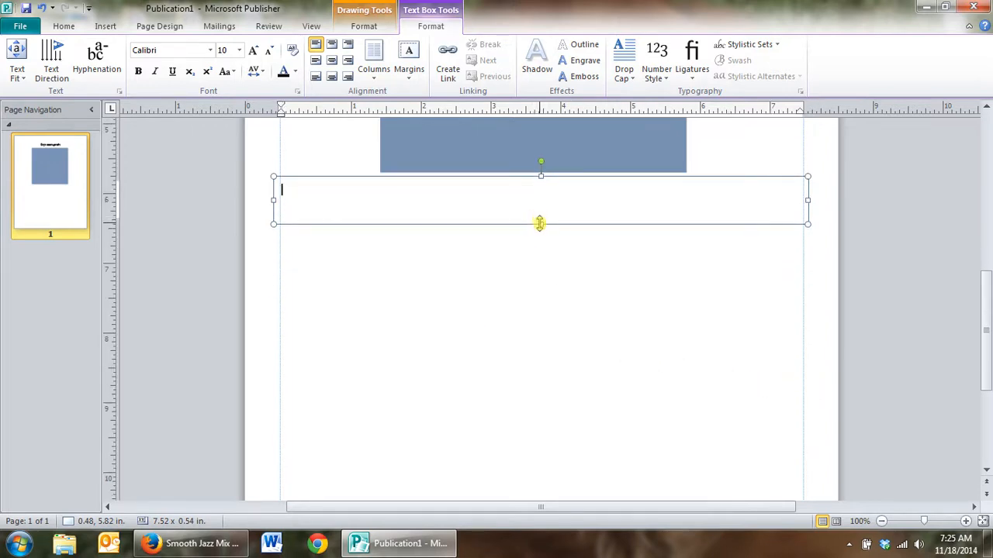
pyautogui.moveTo(541, 225); pyautogui.dragTo(531, 267)
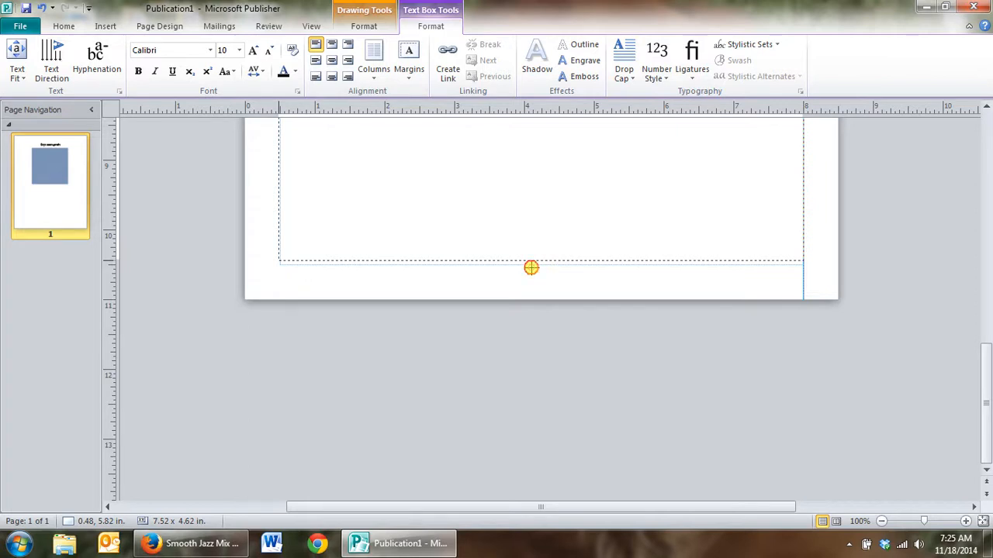
pyautogui.moveTo(531, 267); pyautogui.dragTo(531, 269)
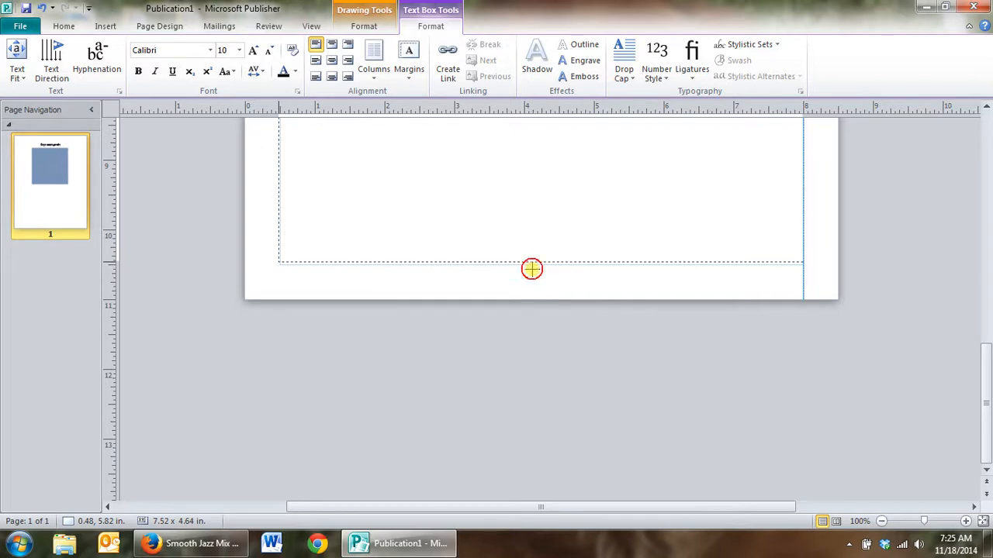
pyautogui.moveTo(531, 269); pyautogui.dragTo(534, 271)
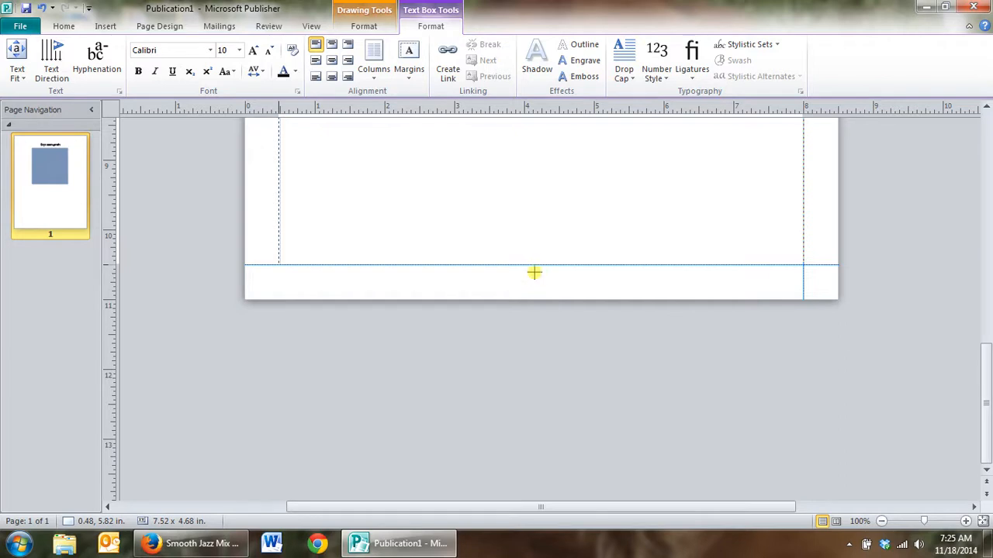
pyautogui.click(534, 271)
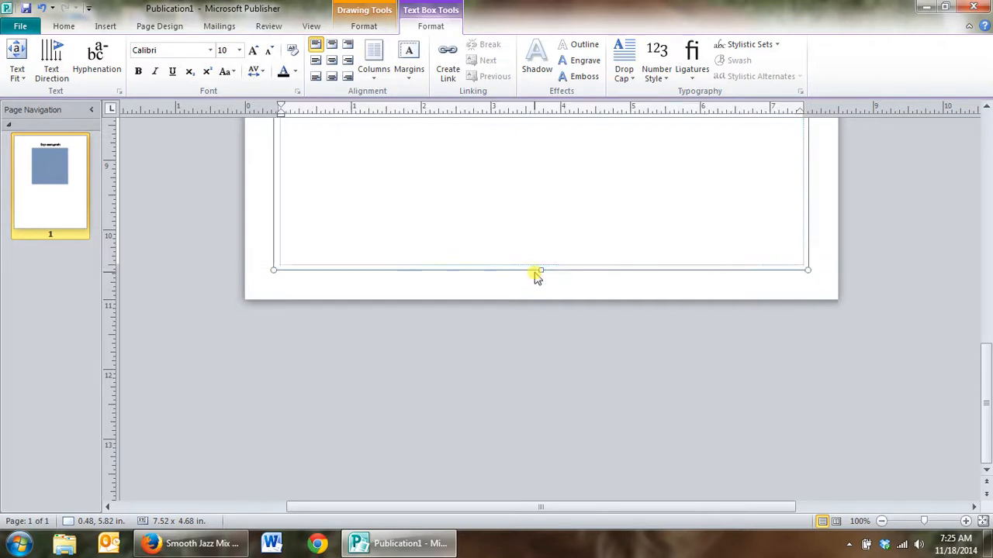
# - Enter the heading "Background Information" on the first line of the large text box
pyautogui.scroll(5, 556, 285)
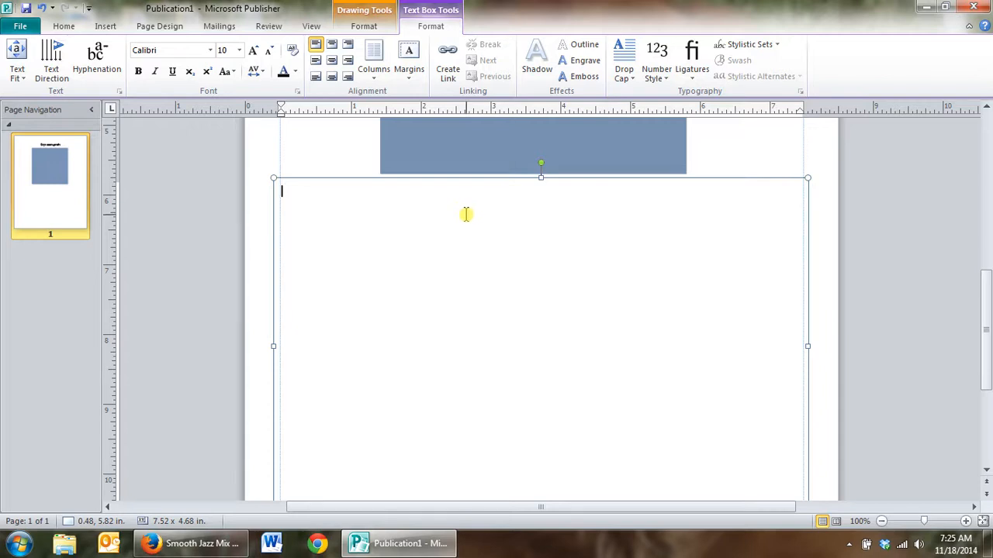
pyautogui.write('Background information')
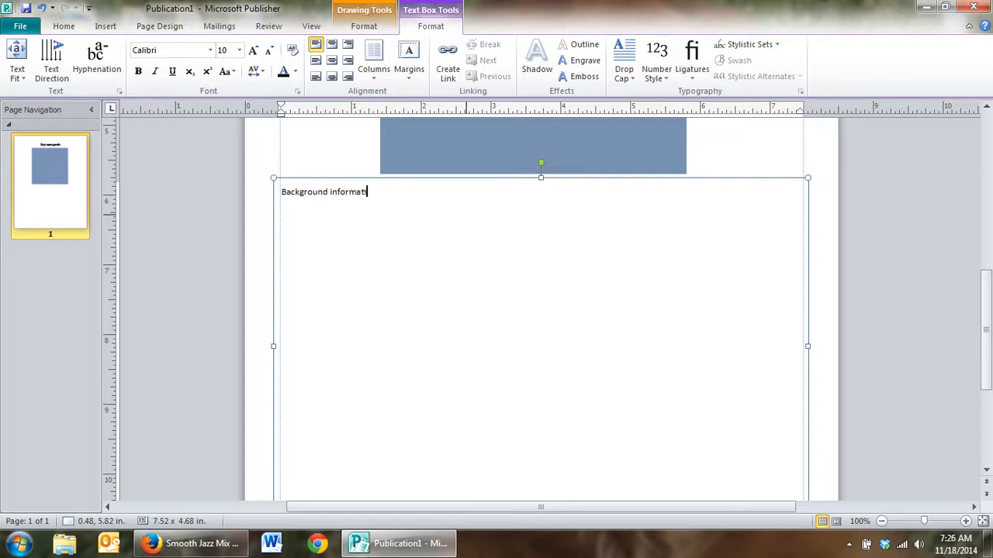
pyautogui.press('BackSpace')
pyautogui.press('BackSpace')
pyautogui.press('BackSpace')
pyautogui.press('BackSpace')
pyautogui.press('BackSpace')
pyautogui.press('BackSpace')
pyautogui.press('BackSpace')
pyautogui.press('BackSpace')
pyautogui.press('BackSpace')
pyautogui.press('BackSpace')
pyautogui.write('Information')
# - Add the headings "Identifying Characteristics" and "Reason for status", each preceded by a blank line
pyautogui.press('Return')
pyautogui.press('Return')
pyautogui.write('Identifying Characteristics')
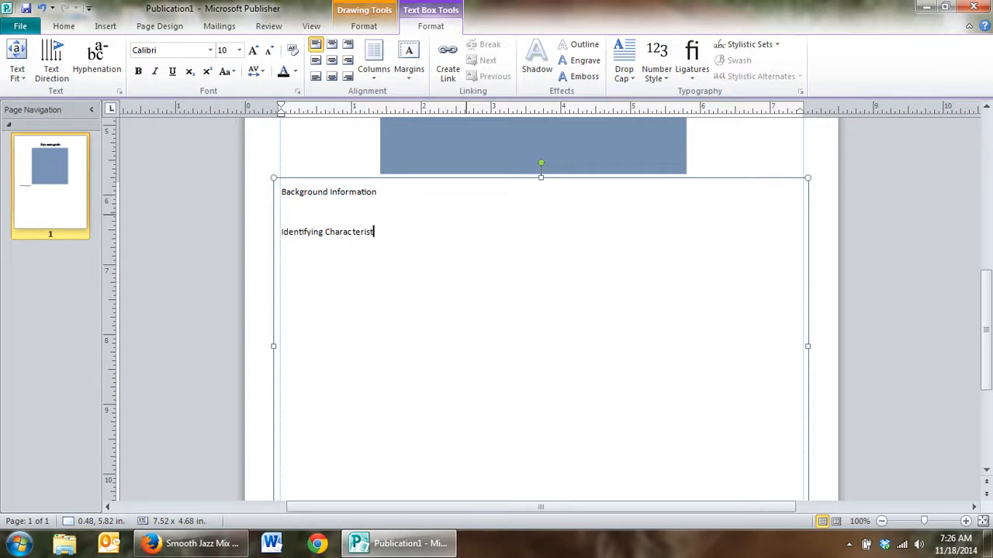
pyautogui.press('Return')
pyautogui.press('Return')
pyautogui.write('Reason for status')
# - Add the heading "Solution/Successes/Possible Course of Action for Protection/Removal" after a blank line
pyautogui.press('Return')
pyautogui.press('Return')
pyautogui.write('Solu')
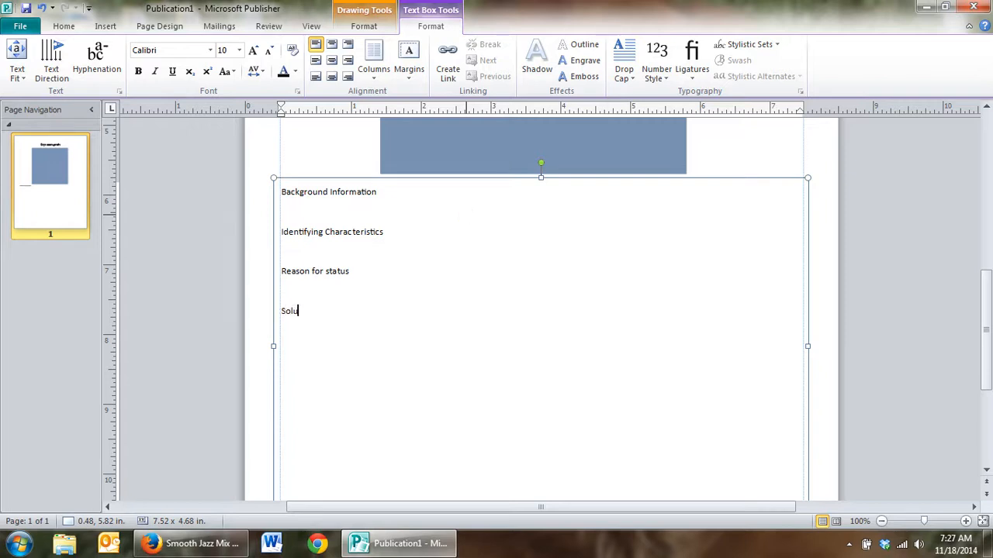
pyautogui.write('tion/Successes/Possible Course of Action for Pro')
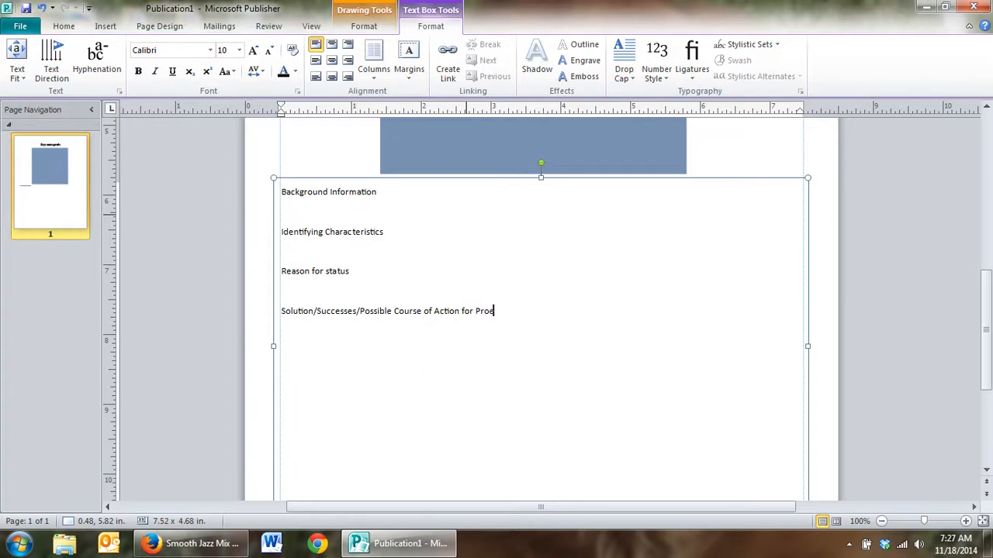
pyautogui.write('tection/Removal')
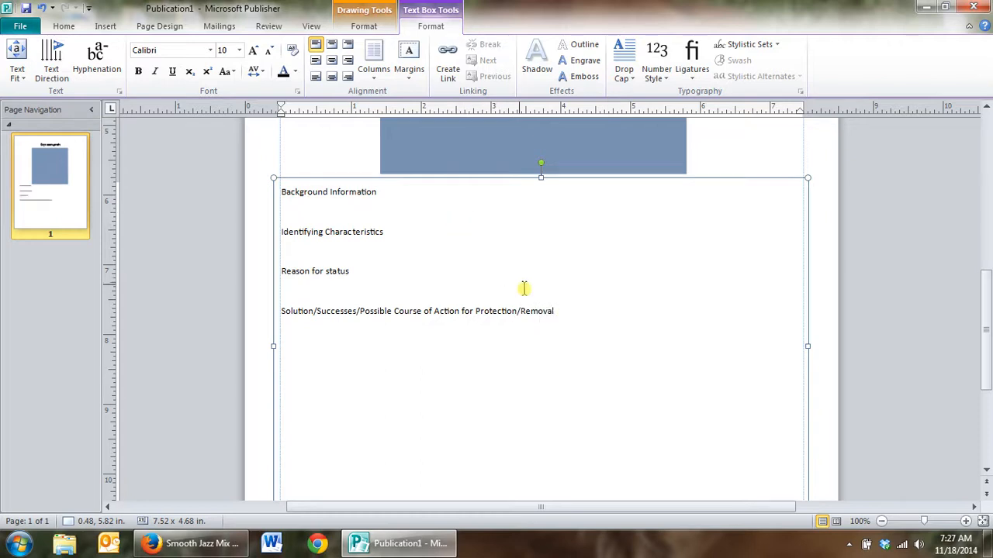
# - Make the heading "Solution/Successes/Possible Course of Action for Protection/Removal" bold and red
pyautogui.moveTo(567, 309); pyautogui.dragTo(289, 314)
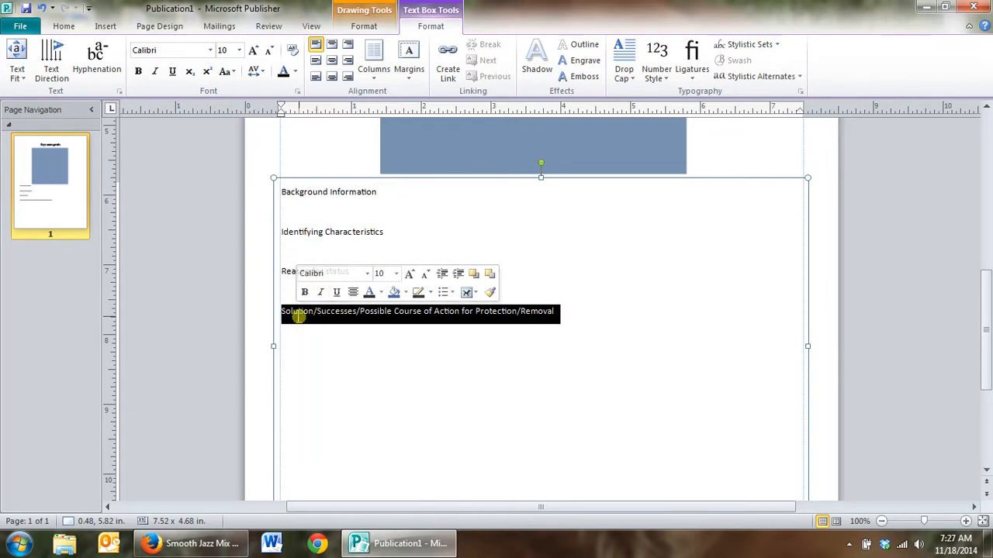
pyautogui.click(295, 72)
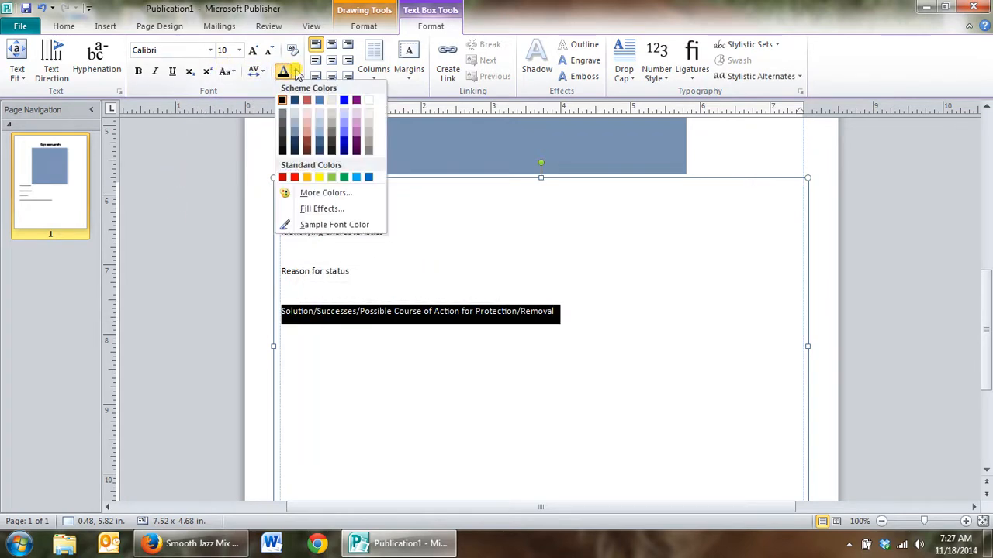
pyautogui.click(297, 178)
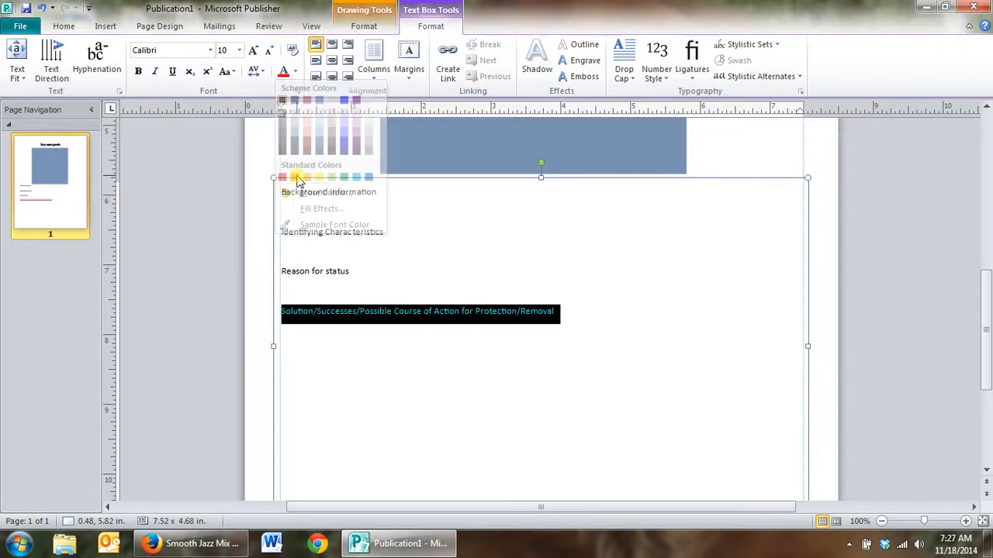
pyautogui.click(138, 71)
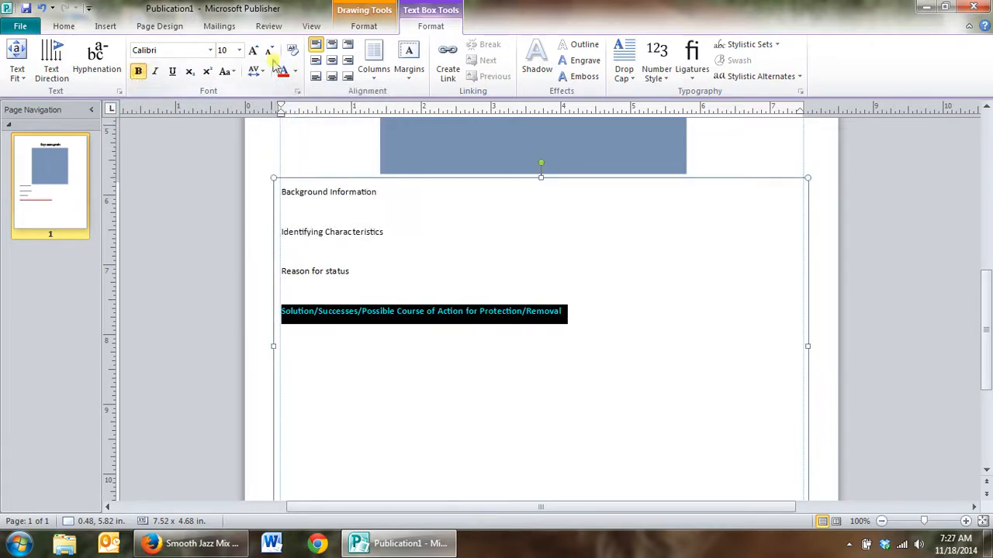
pyautogui.click(565, 312)
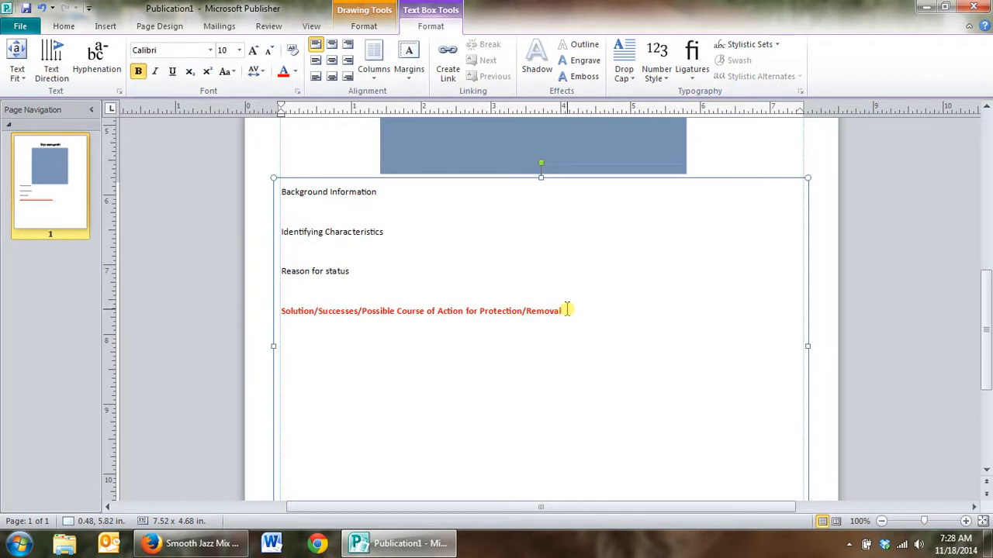
# - Bold the "Reason for status" heading and enter the filler text "sdfasdfasdfadsfasdfasdfadfdfadsf" on the blank line below "Background Information"
pyautogui.moveTo(354, 271); pyautogui.dragTo(286, 271)
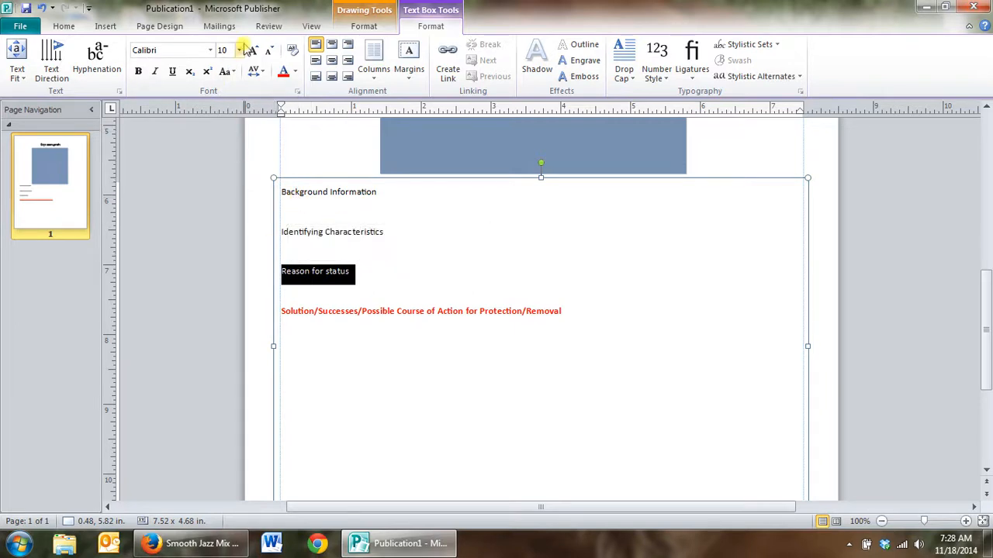
pyautogui.click(138, 73)
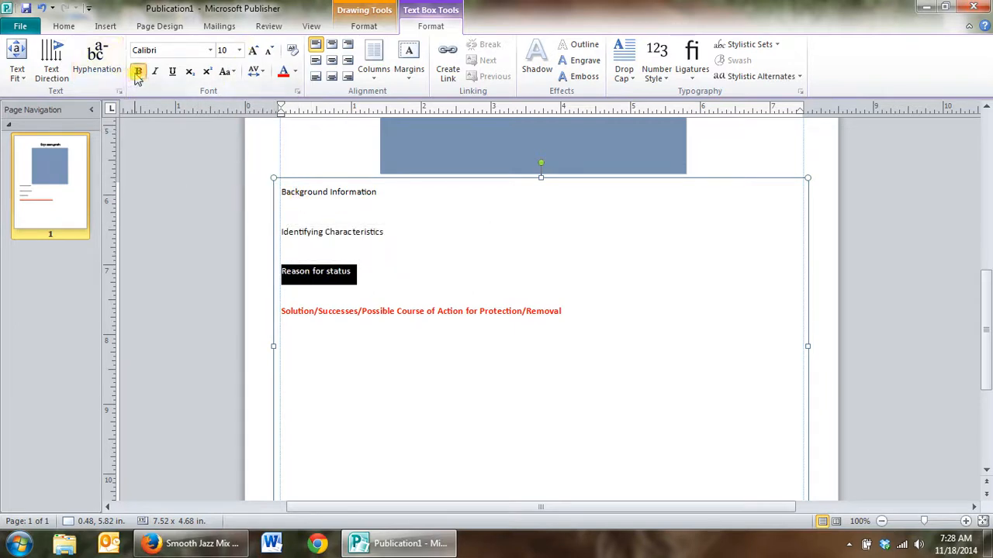
pyautogui.moveTo(354, 271); pyautogui.dragTo(275, 202)
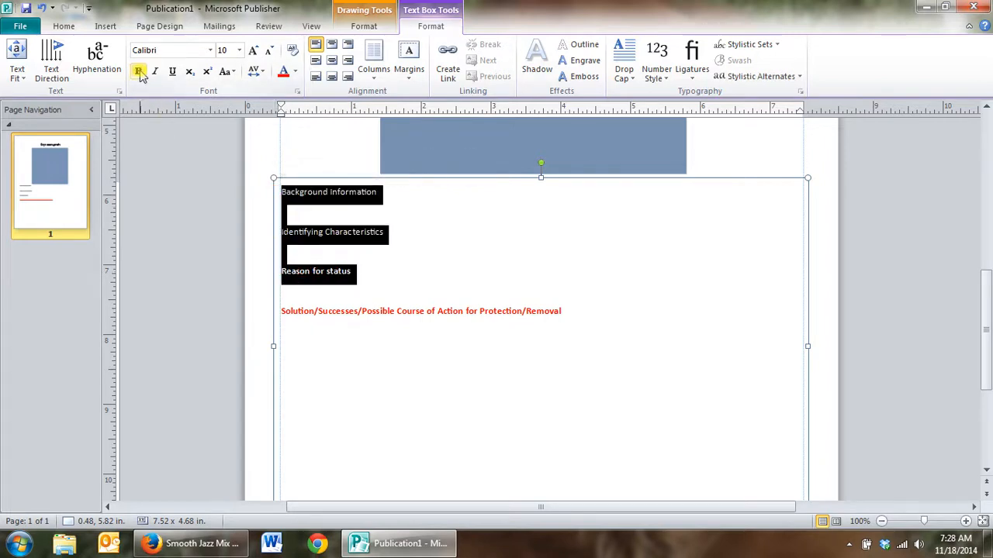
pyautogui.click(297, 215)
pyautogui.write('sdfasdfasdfadsfasdfasdfadfdfadsf')
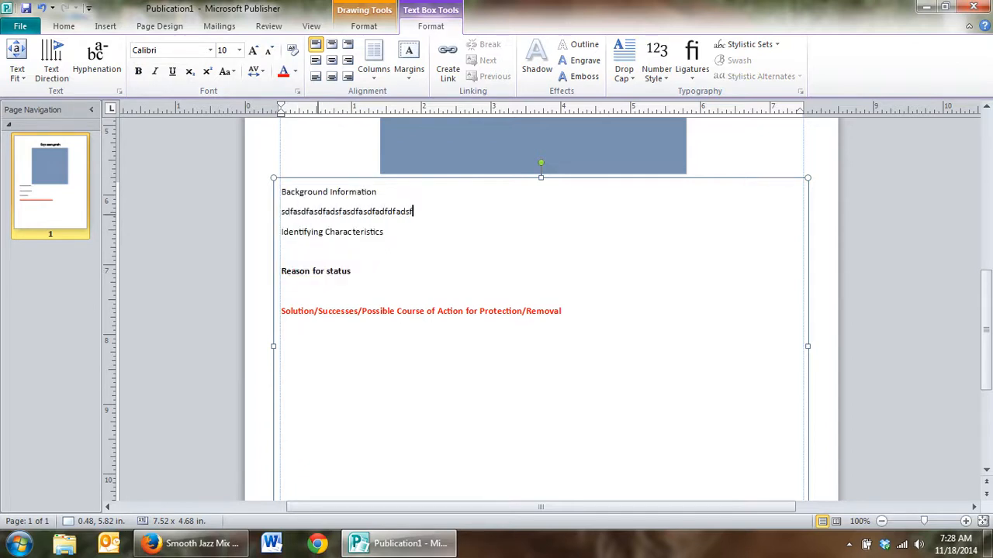
# - Make the headings "Identifying Characteristics" and "Background Information" bold
pyautogui.moveTo(388, 234); pyautogui.dragTo(280, 230)
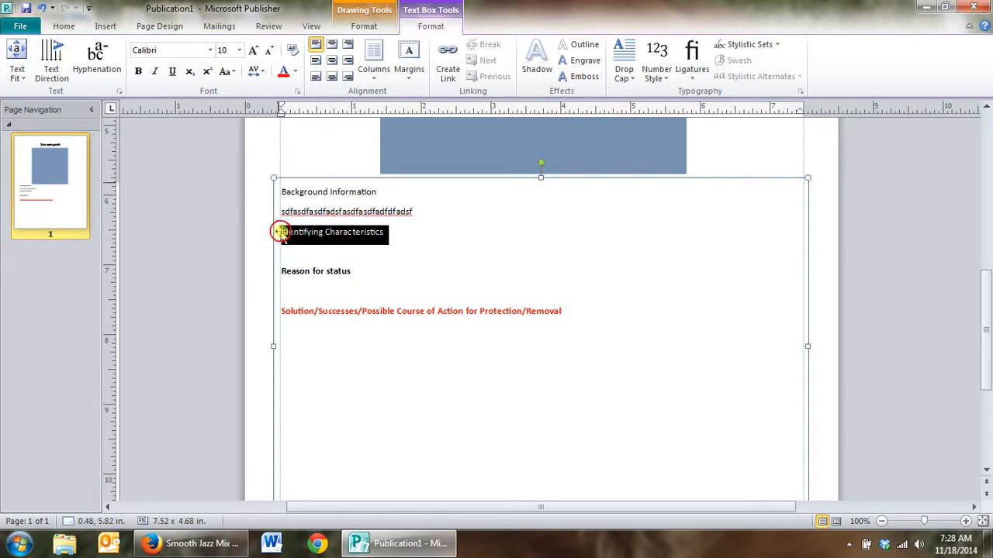
pyautogui.click(137, 72)
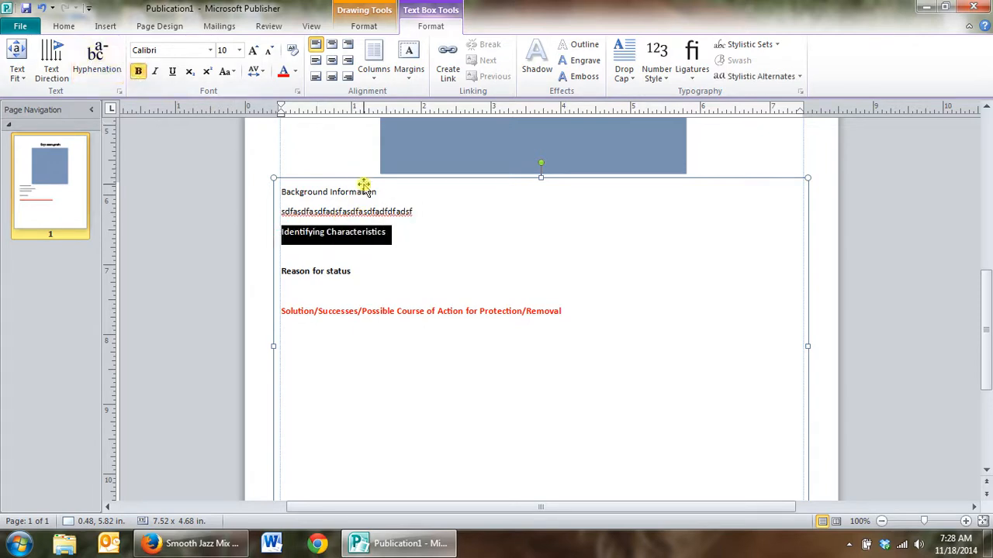
pyautogui.moveTo(378, 192); pyautogui.dragTo(280, 192)
pyautogui.click(137, 72)
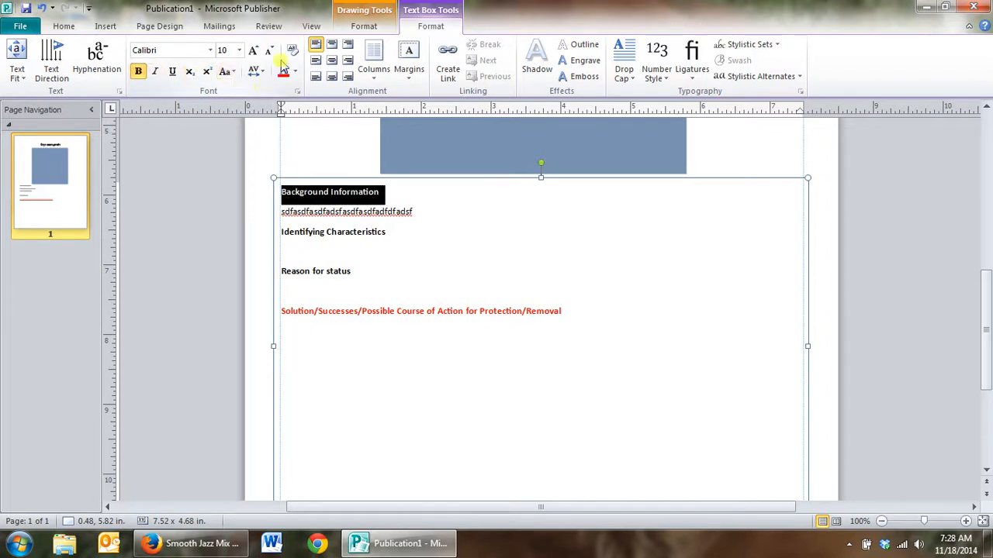
# - Increase the font size of the "Background Information" heading to 16
pyautogui.click(255, 53)
pyautogui.click(254, 53)
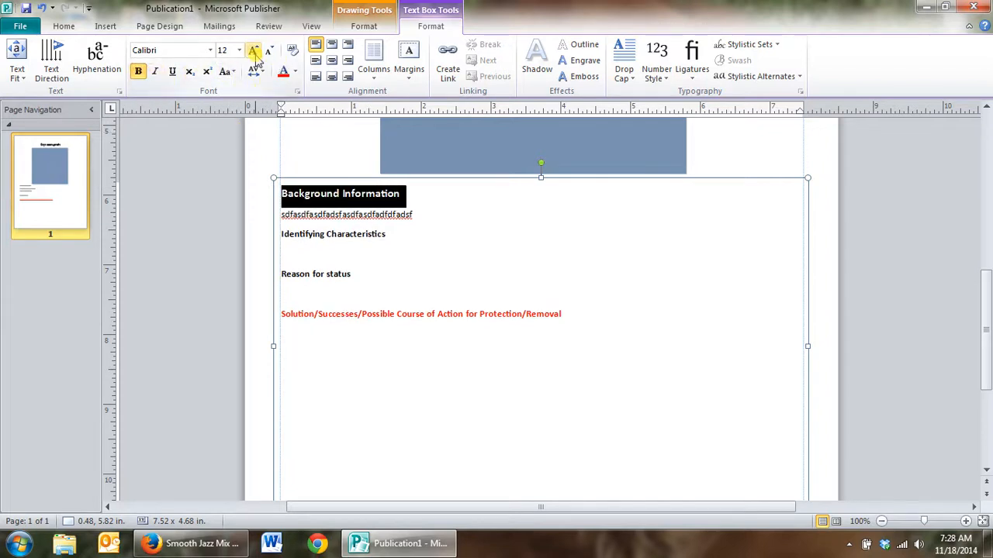
pyautogui.click(255, 53)
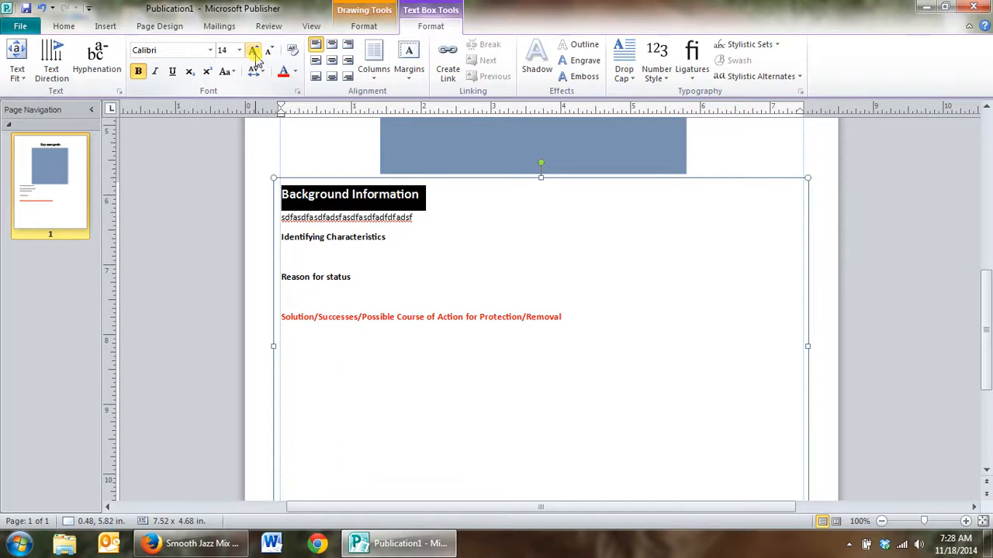
pyautogui.click(254, 53)
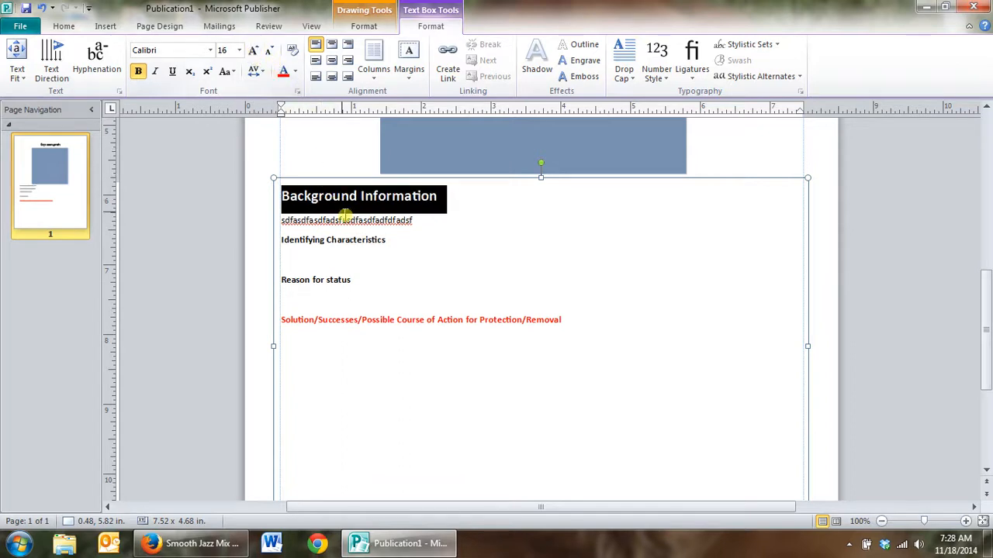
# - Increase the font size of the "Identifying Characteristics" heading to 16
pyautogui.moveTo(386, 240); pyautogui.dragTo(276, 238)
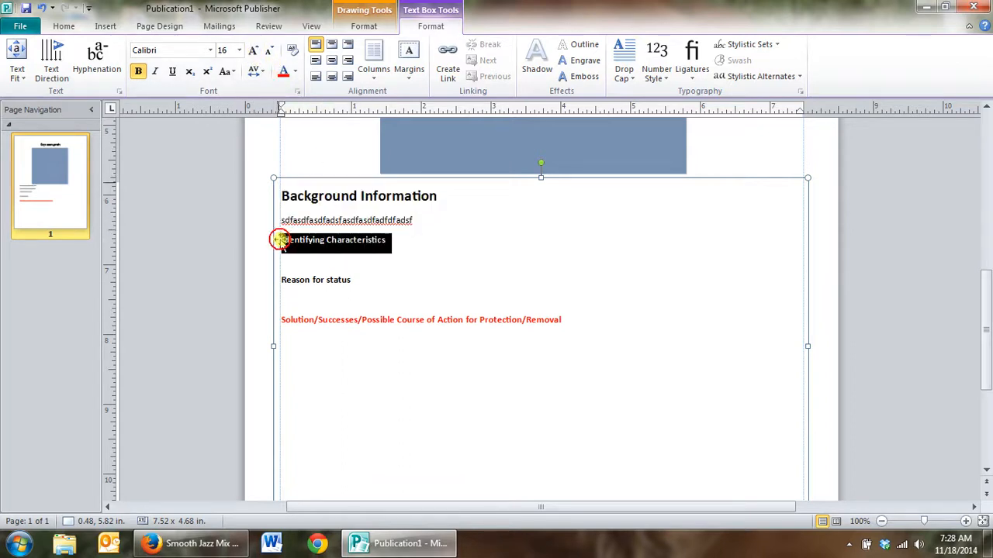
pyautogui.click(254, 52)
pyautogui.click(253, 52)
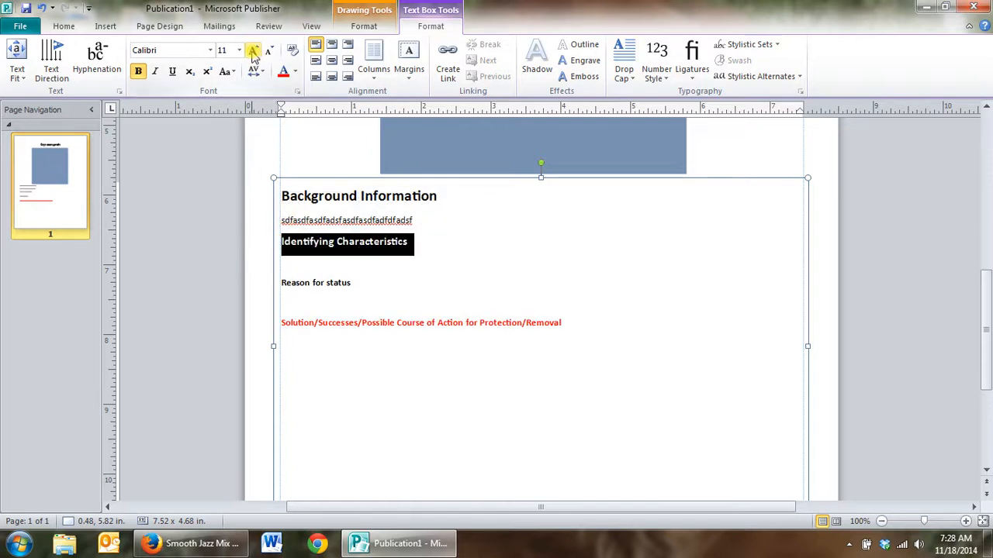
pyautogui.click(253, 52)
pyautogui.click(253, 52)
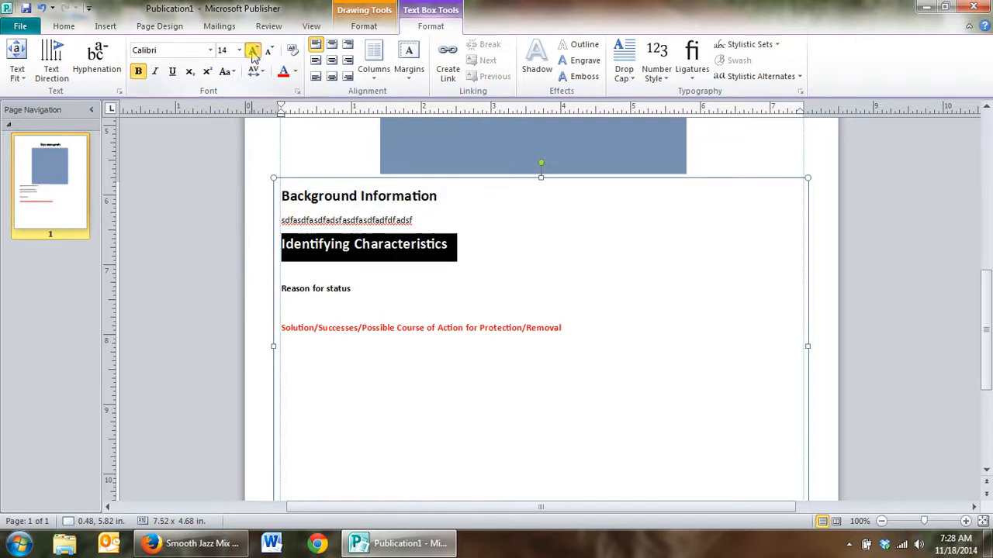
# - Increase the font size of the "Reason for status" heading to 16
pyautogui.moveTo(355, 289); pyautogui.dragTo(282, 288)
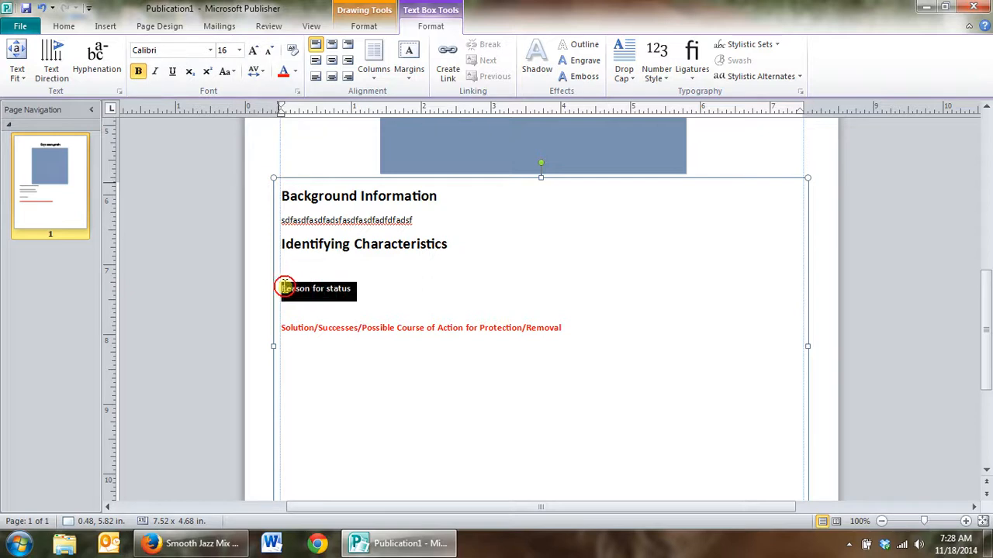
pyautogui.click(253, 52)
pyautogui.click(253, 52)
pyautogui.click(254, 52)
pyautogui.click(254, 51)
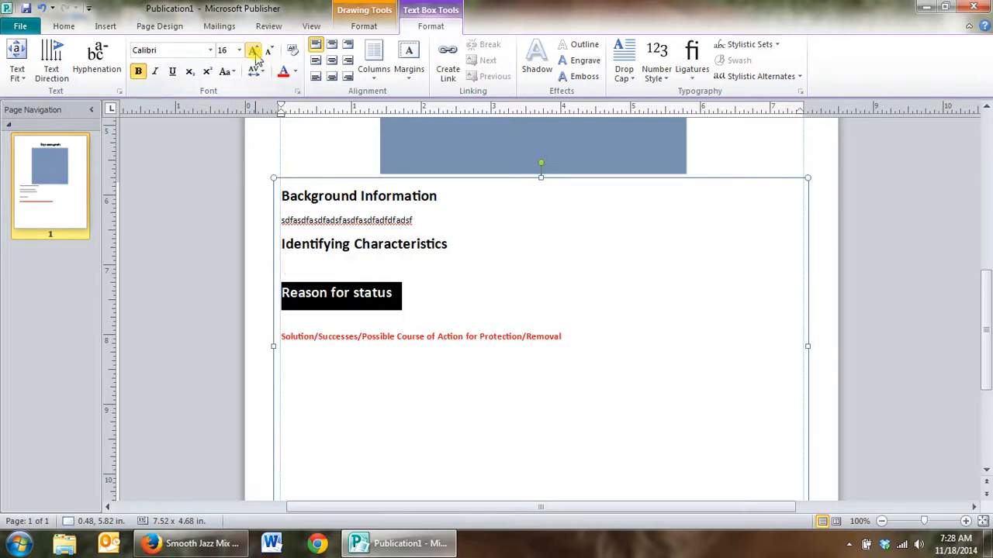
# - Increase the font size of the red "Solution/Successes/Possible Course of Action for Protection/Removal" heading to 16
pyautogui.moveTo(571, 336); pyautogui.dragTo(300, 338)
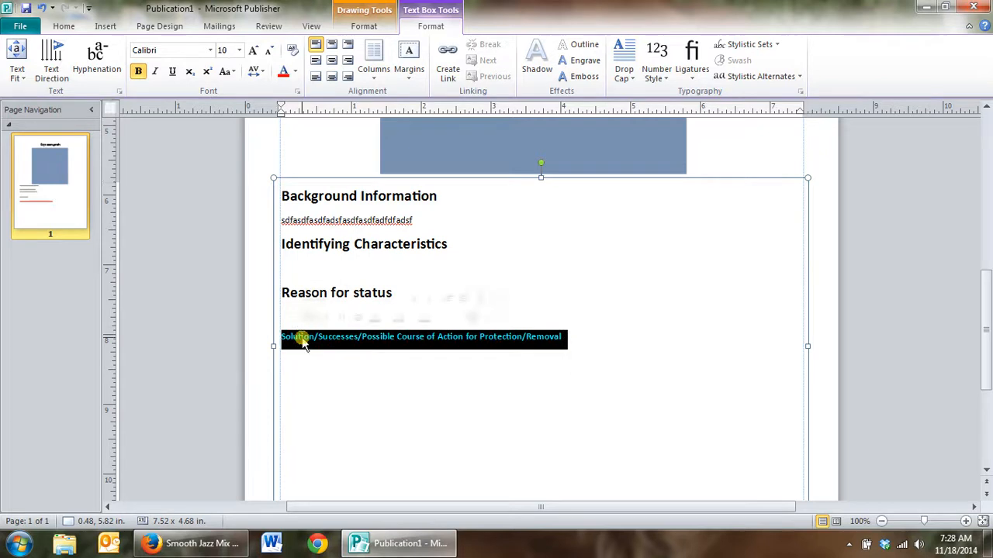
pyautogui.click(252, 53)
pyautogui.click(252, 53)
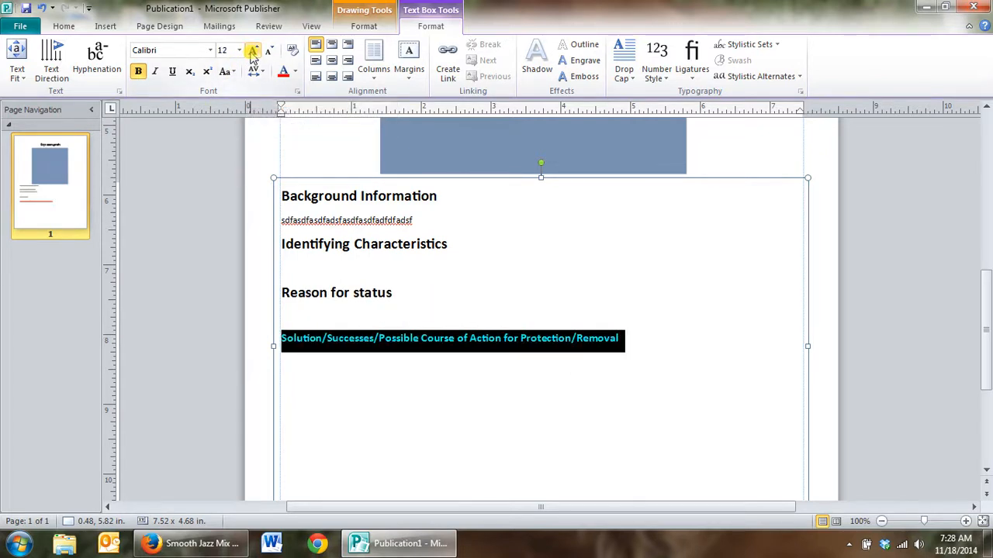
pyautogui.click(252, 53)
pyautogui.click(252, 52)
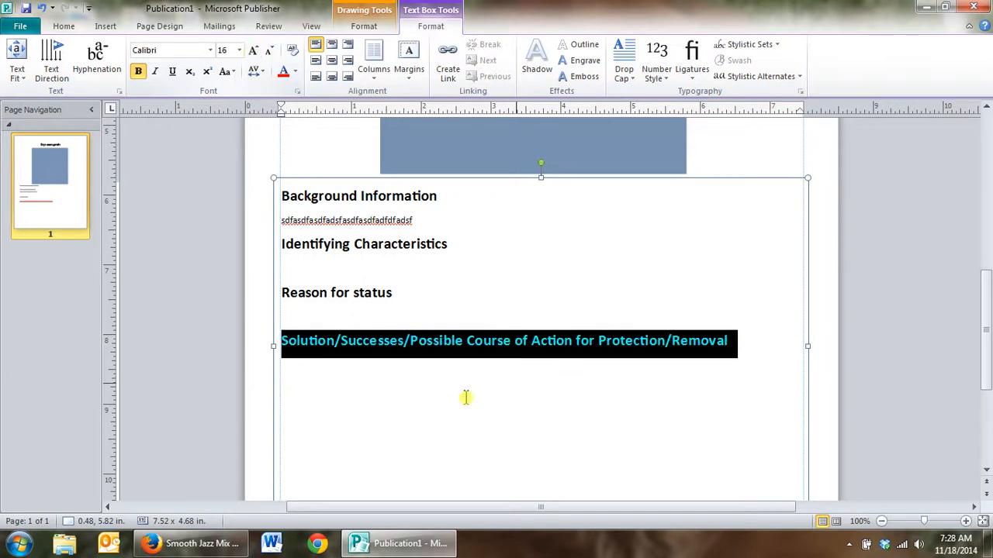